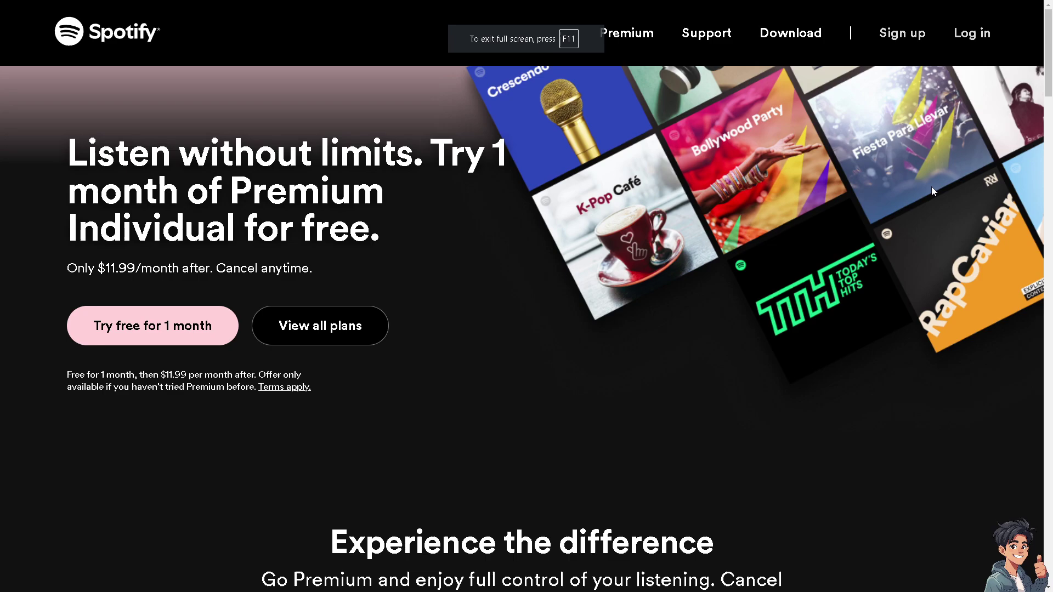
Step: Open the Spotify log-in page from the Premium homepage's top navigation bar
click(971, 38)
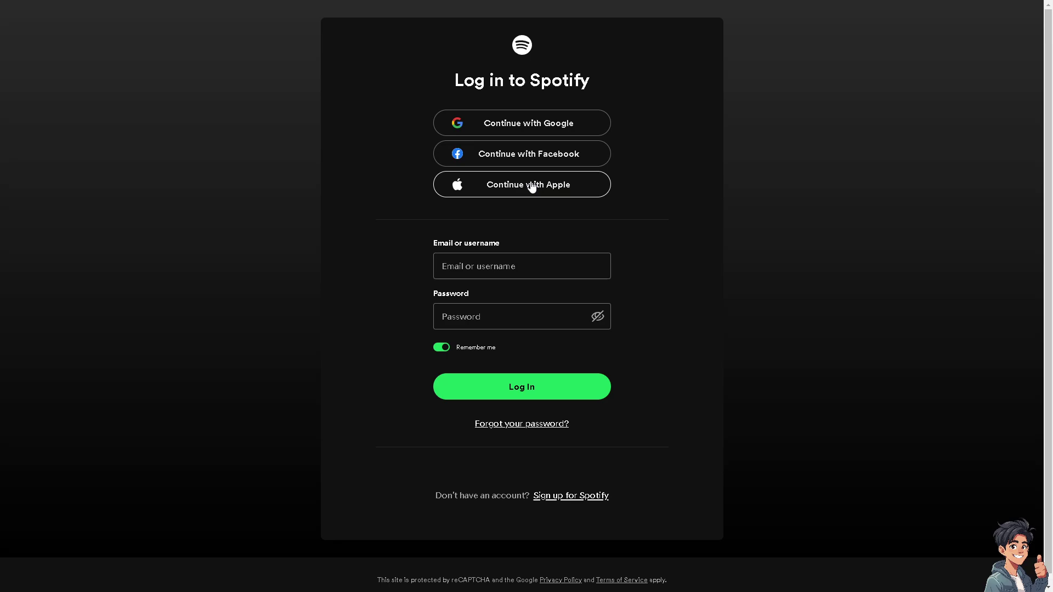
Step: Bring up the Spotify sign-up page from the log-in page
click(570, 495)
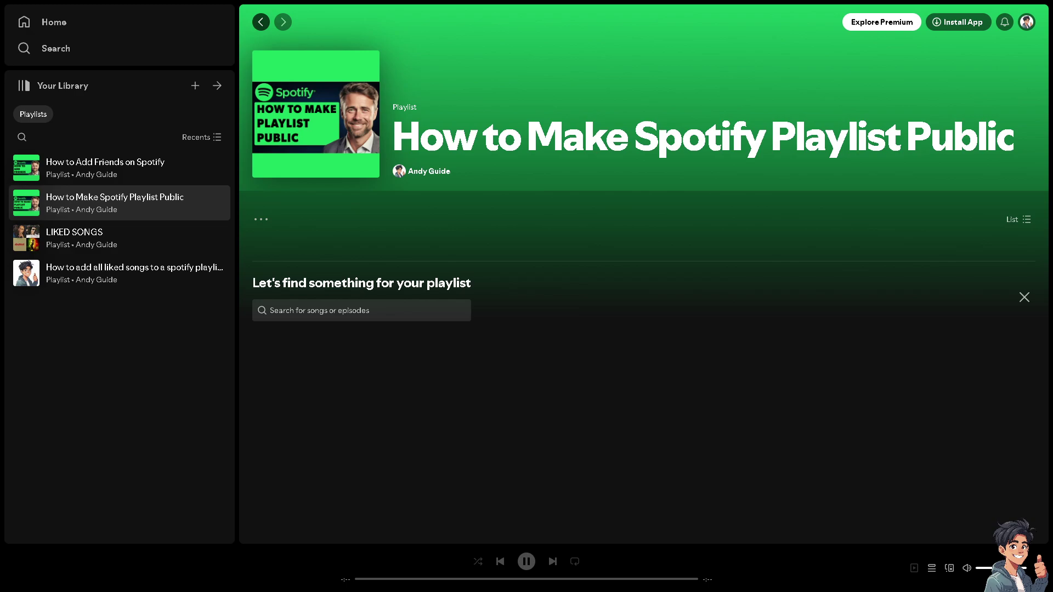
click(263, 223)
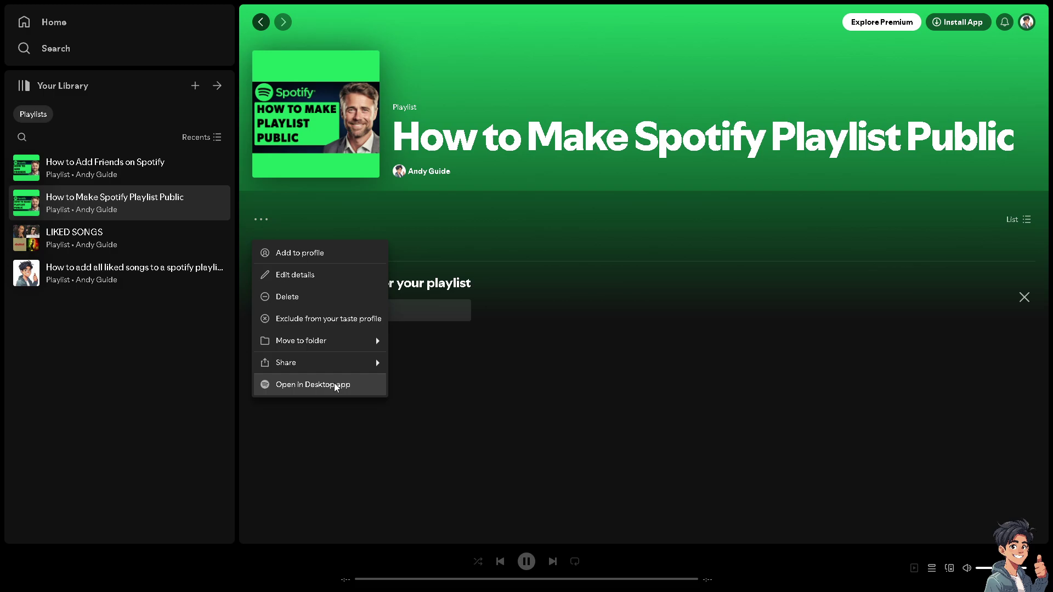
click(332, 386)
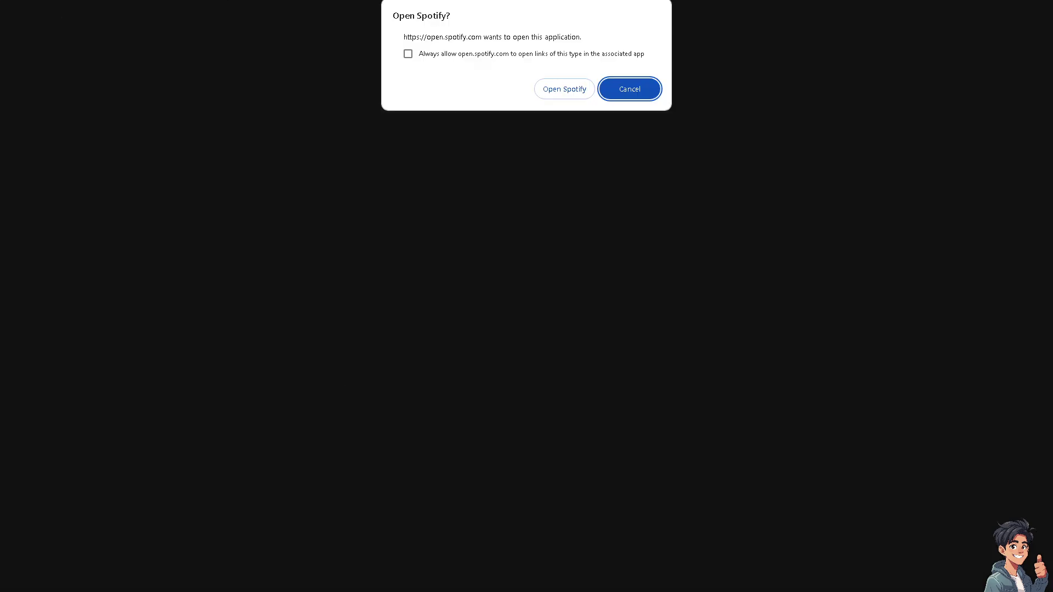
click(554, 96)
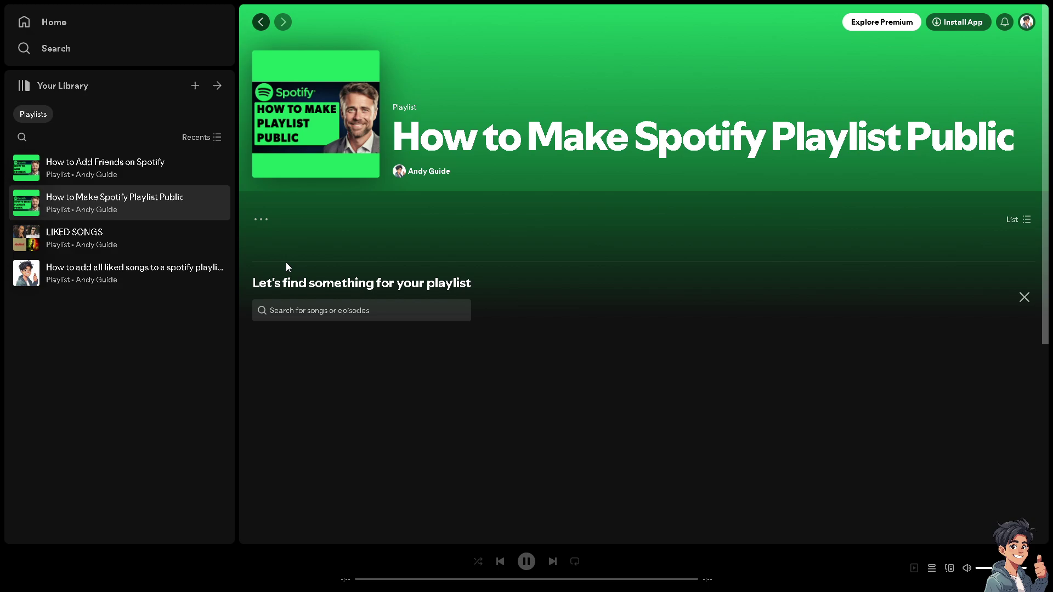
Step: Switch to Your Library in the mobile app to list your playlists
click(263, 222)
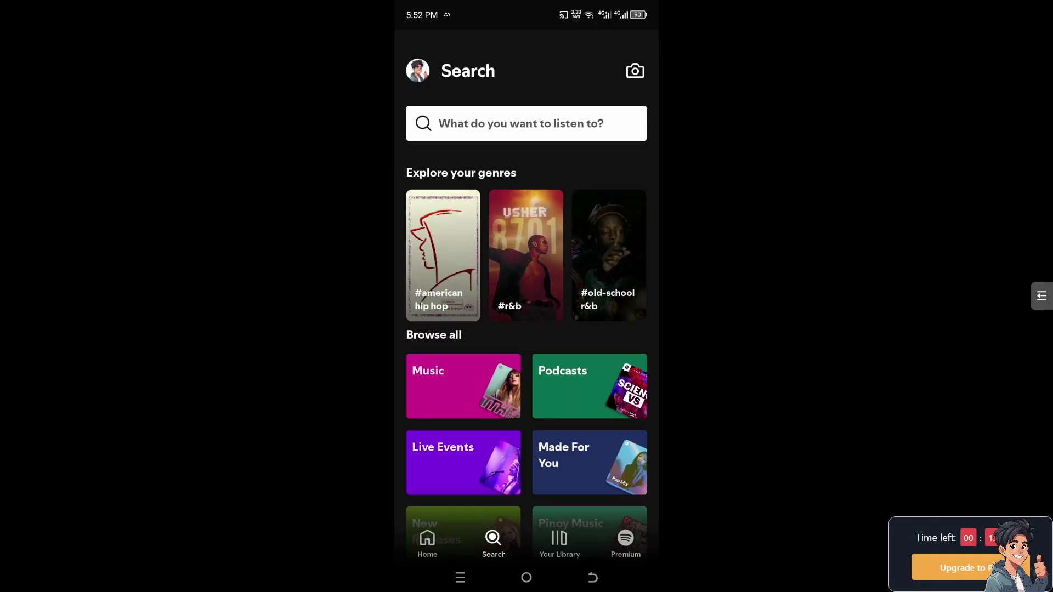
scroll(526, 317, down, 2)
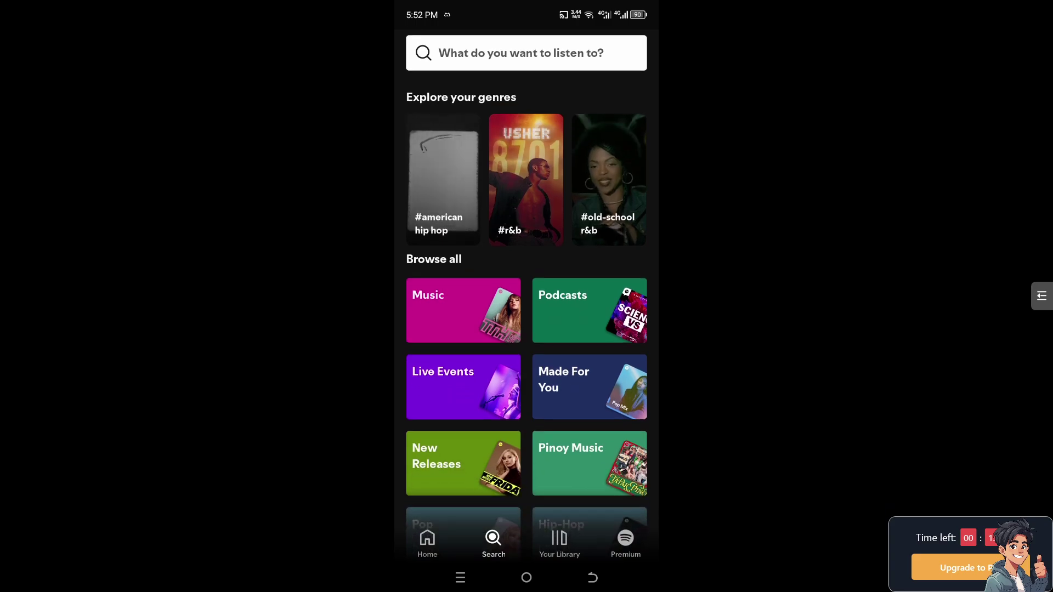
scroll(527, 316, up, 2)
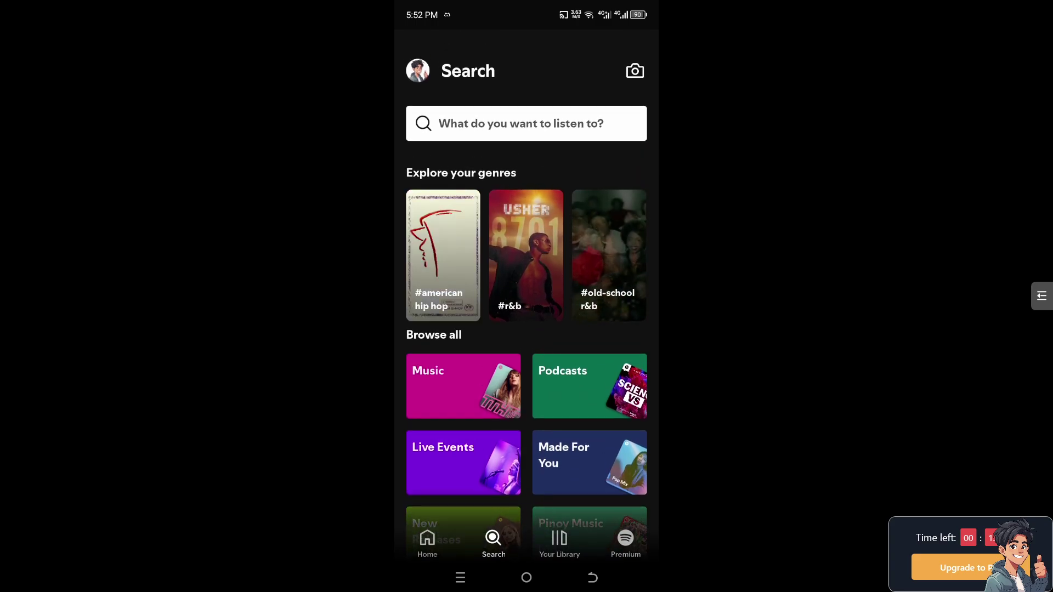
click(560, 543)
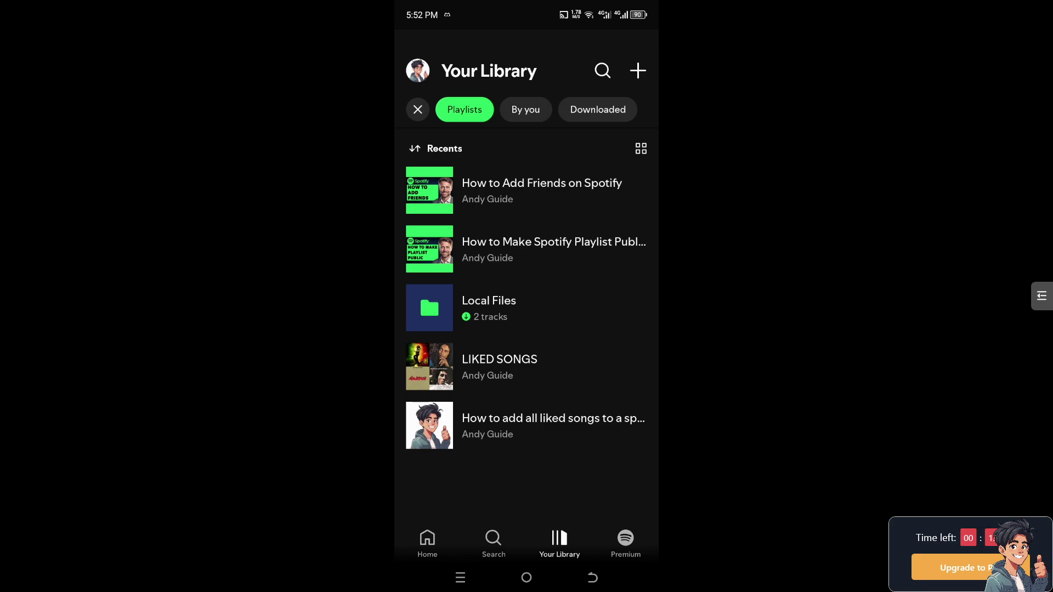
Step: Make 'How to Make Spotify Playlist Public' private from its options, then reopen the options
click(526, 249)
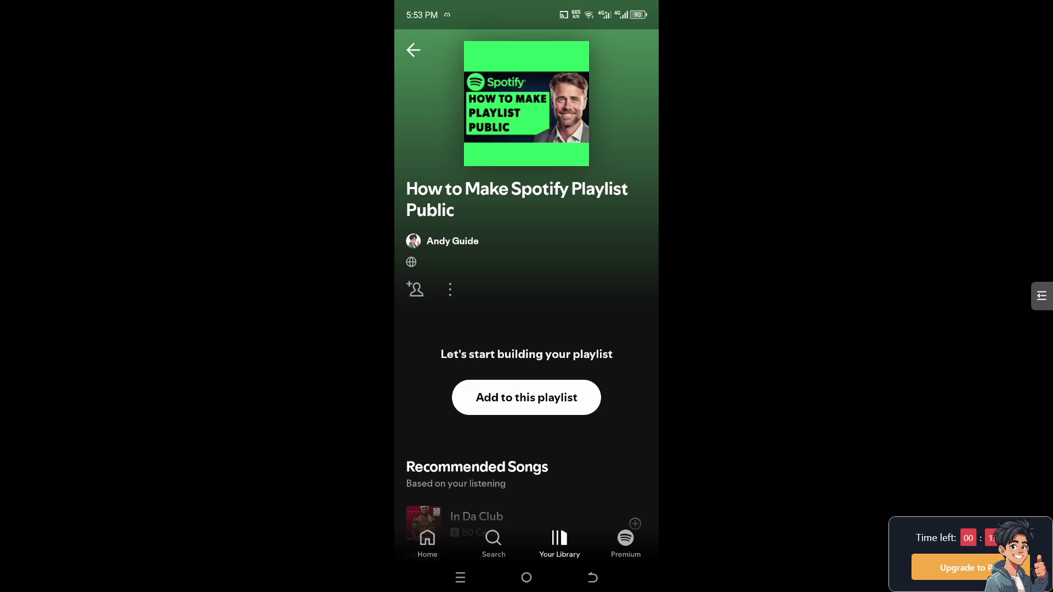
click(450, 289)
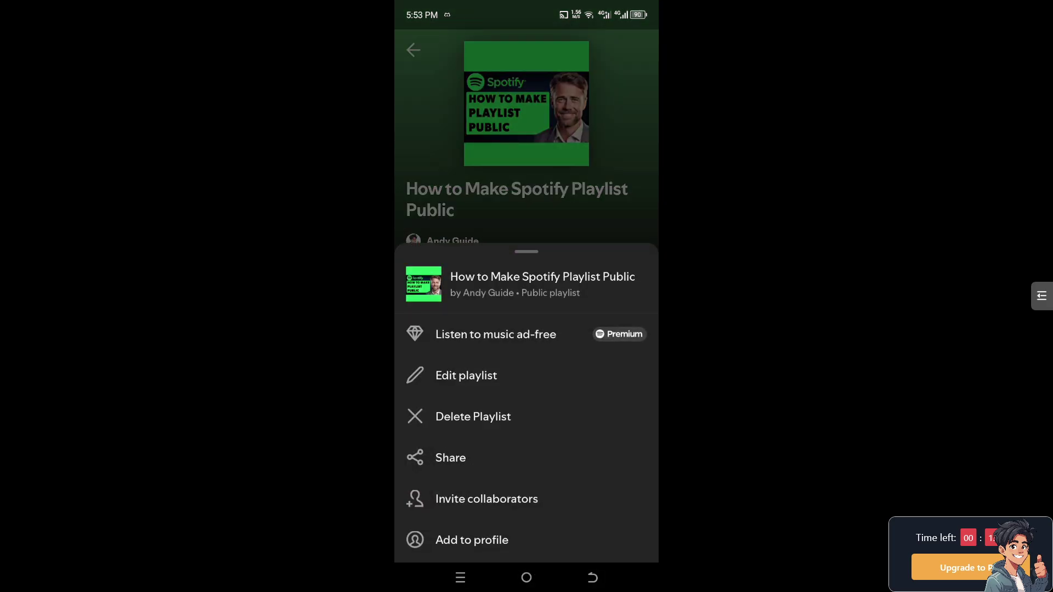
drag(527, 412, 526, 197)
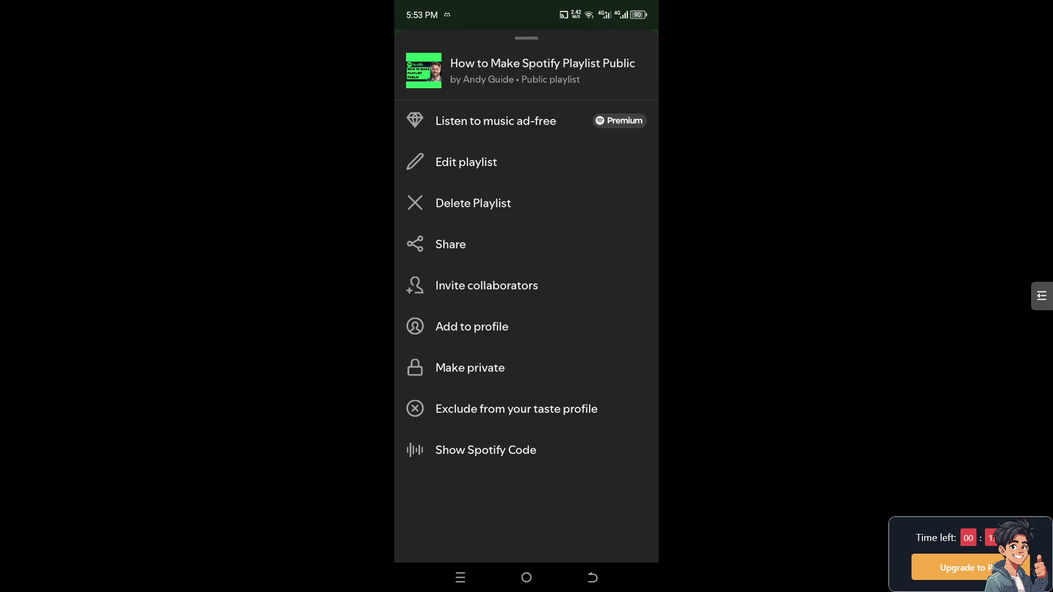
click(470, 368)
click(527, 329)
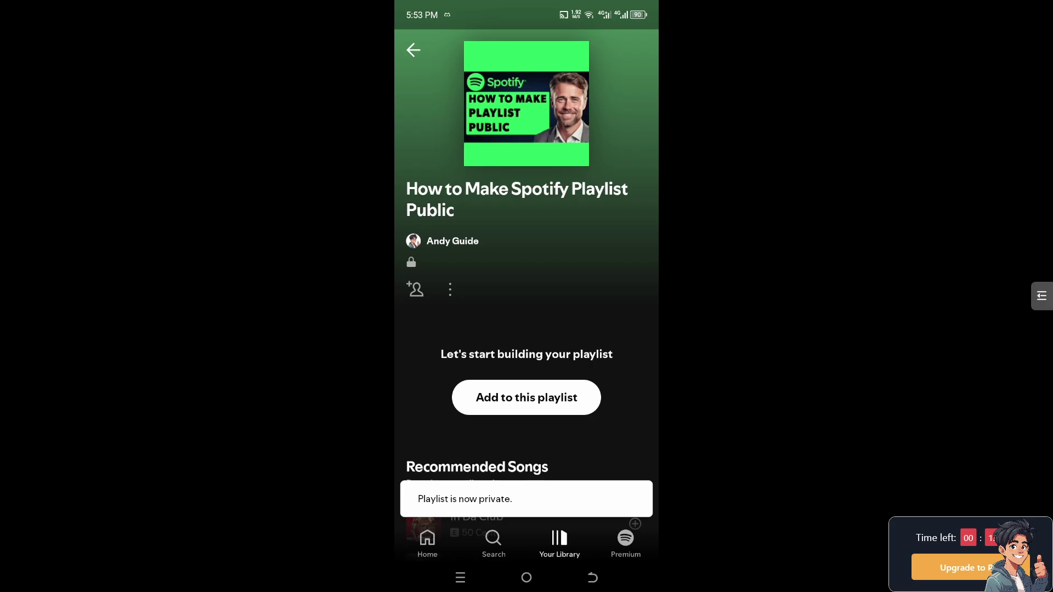
click(450, 289)
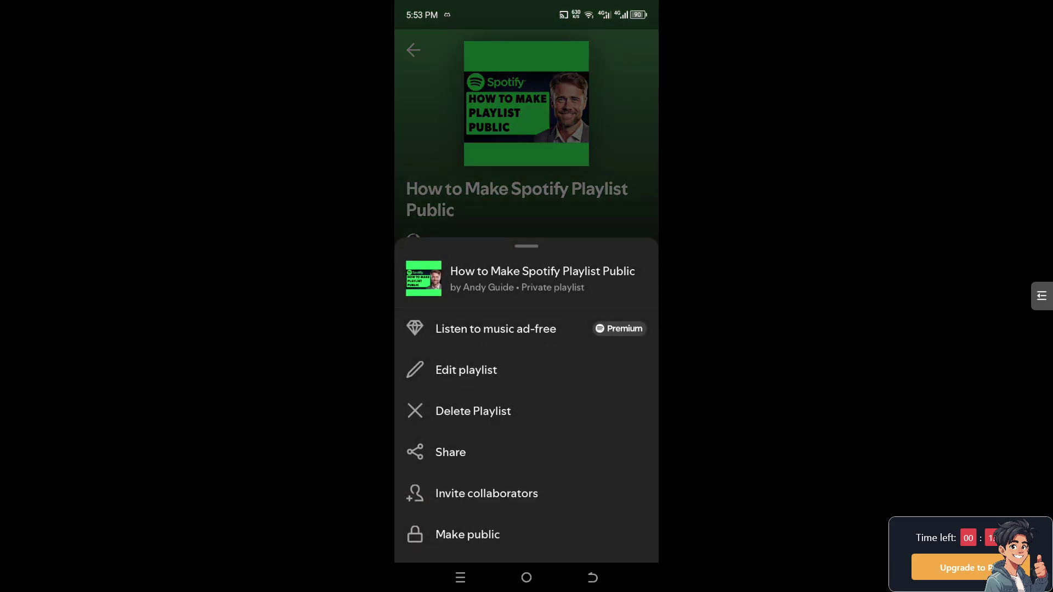
drag(527, 271, 527, 50)
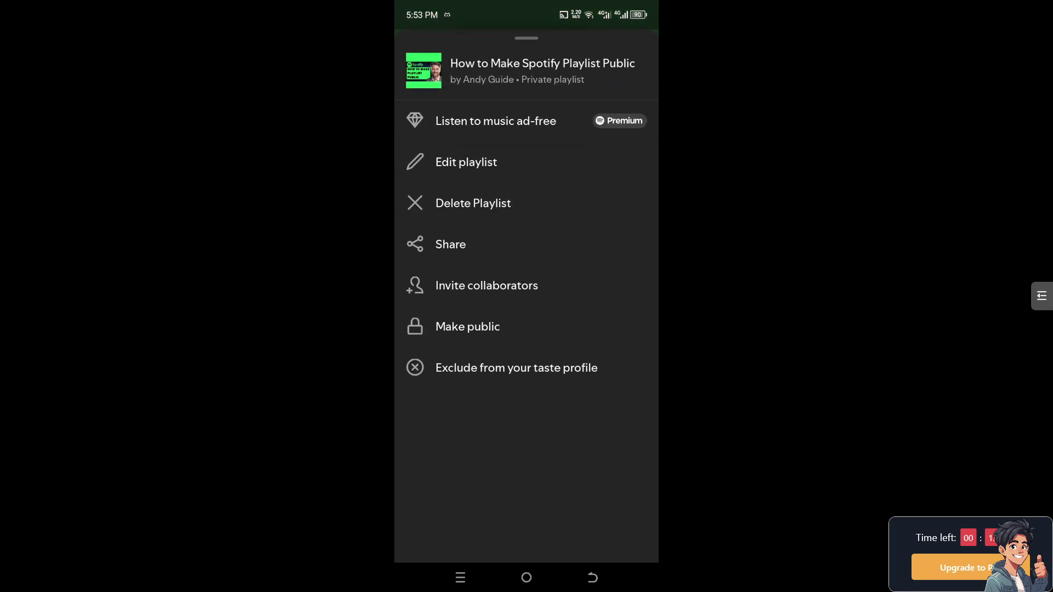
Step: Choose Make public in the playlist's options sheet
click(467, 326)
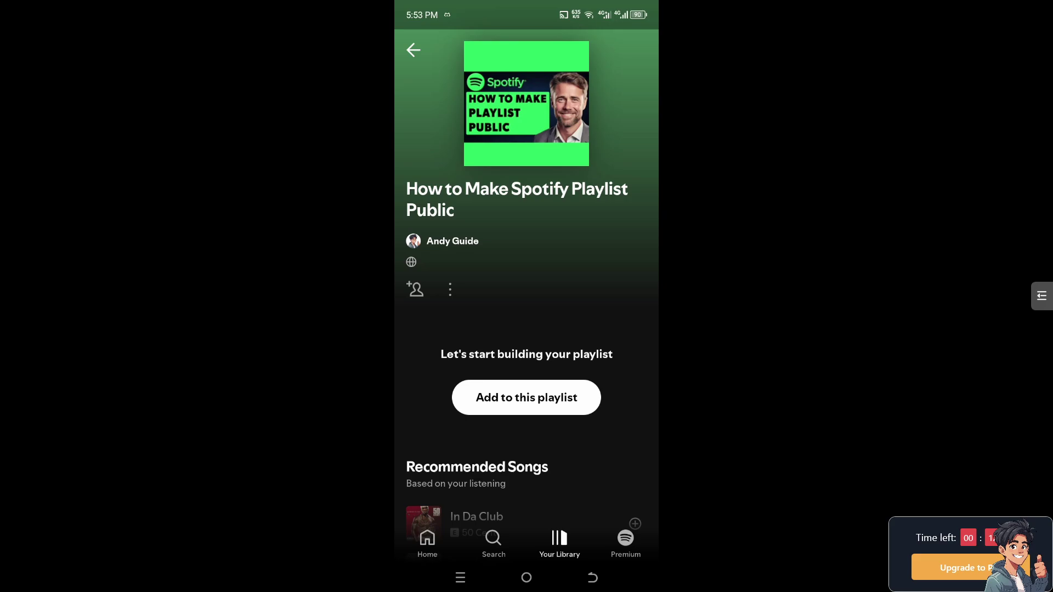
scroll(526, 297, down, 2)
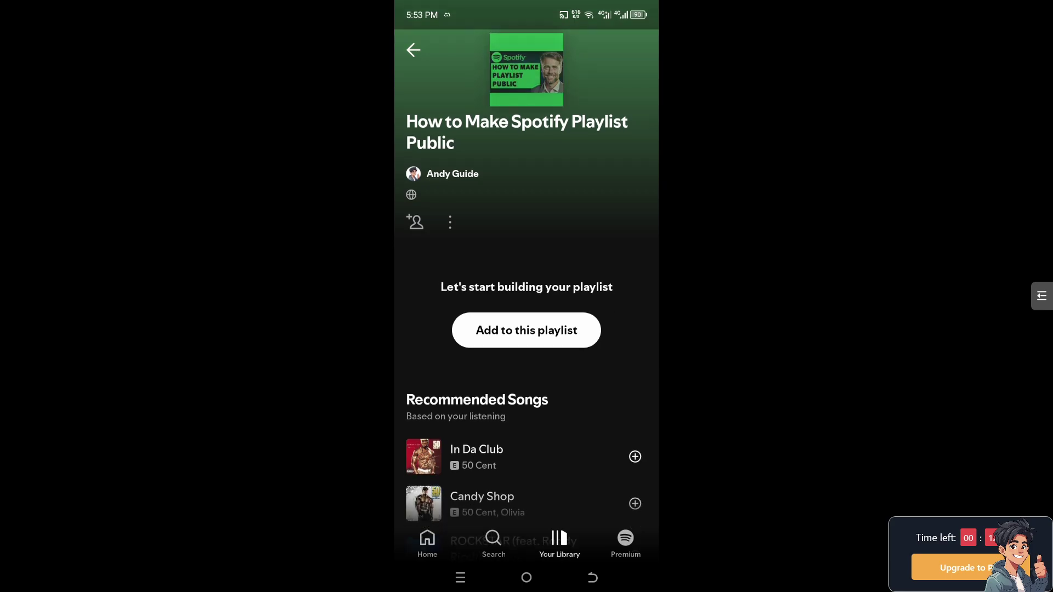
scroll(526, 296, down, 3)
scroll(518, 316, down, 1)
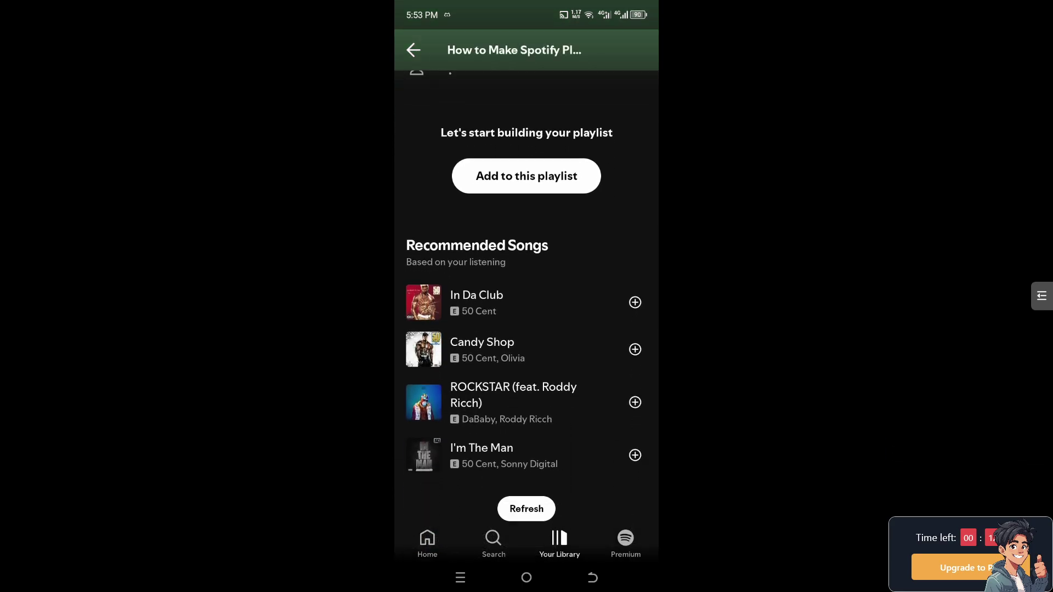
scroll(526, 296, up, 5)
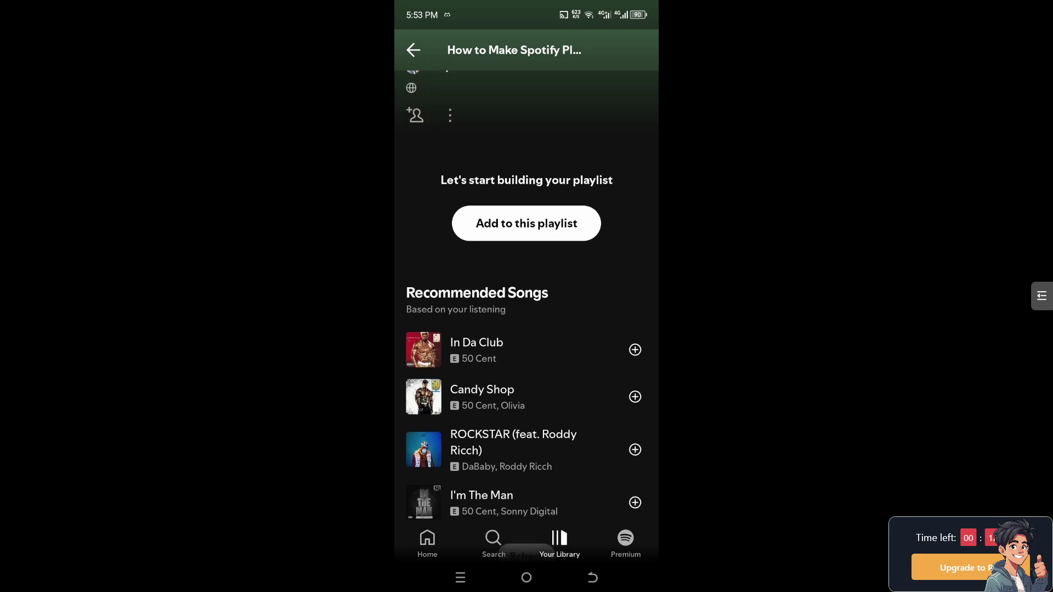
scroll(527, 297, down, 4)
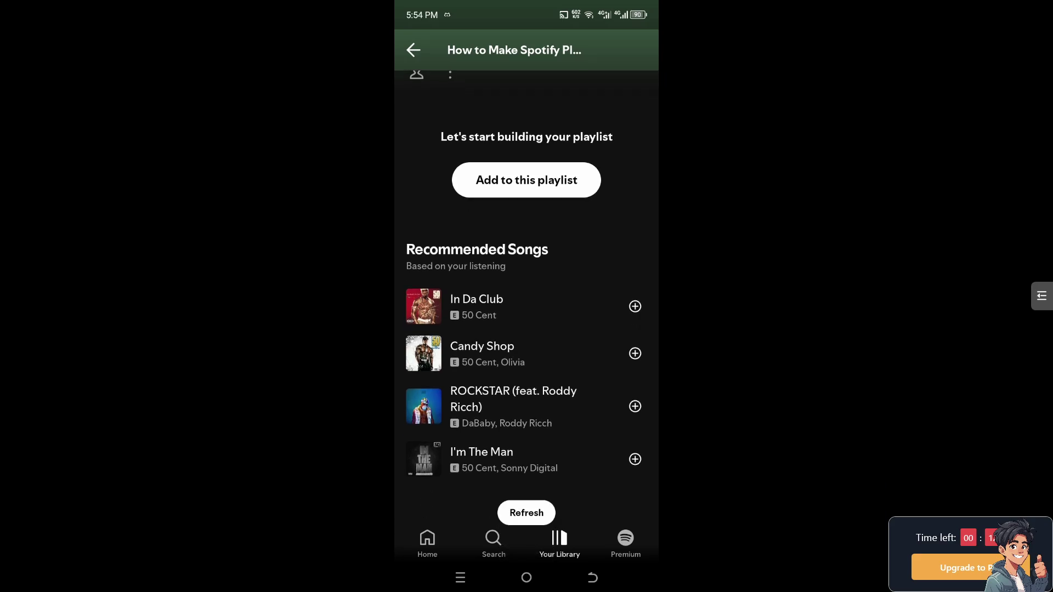
scroll(526, 329, up, 5)
Step: Make the playlist private again, confirm it, and reopen its options to check the status
click(450, 289)
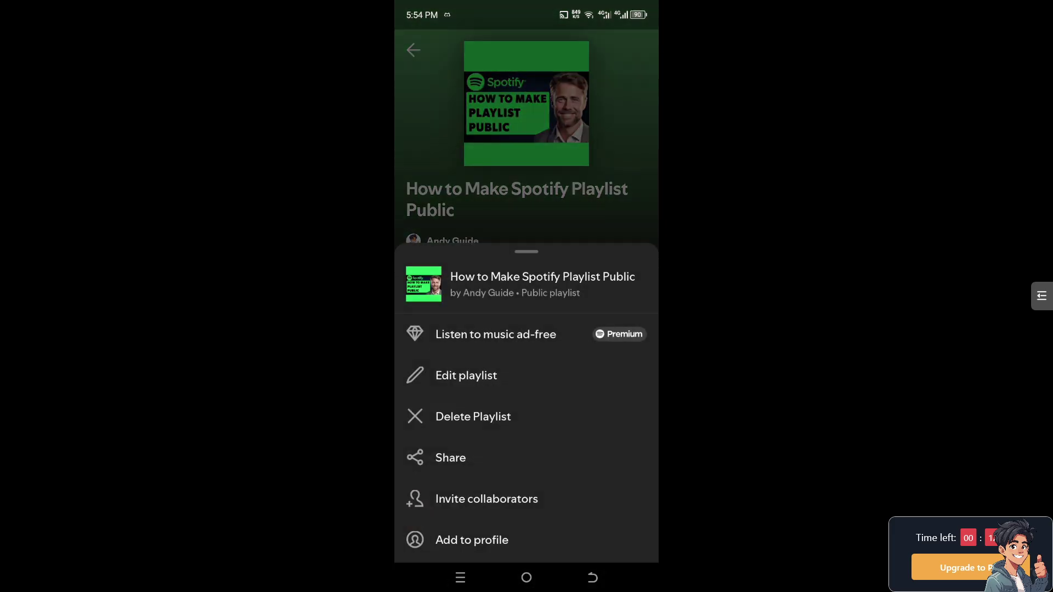
click(470, 368)
click(524, 328)
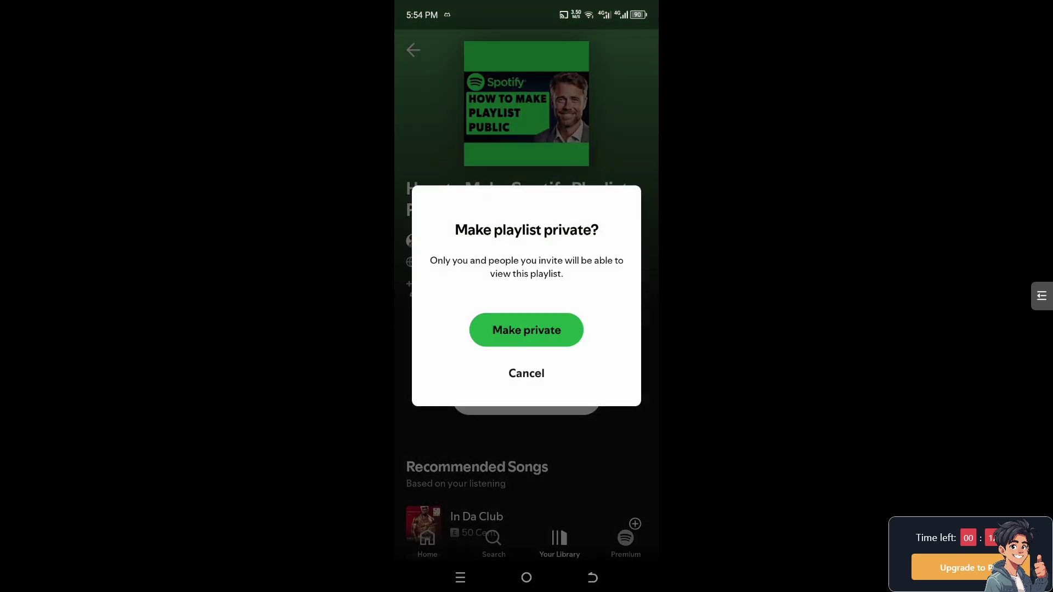
click(450, 288)
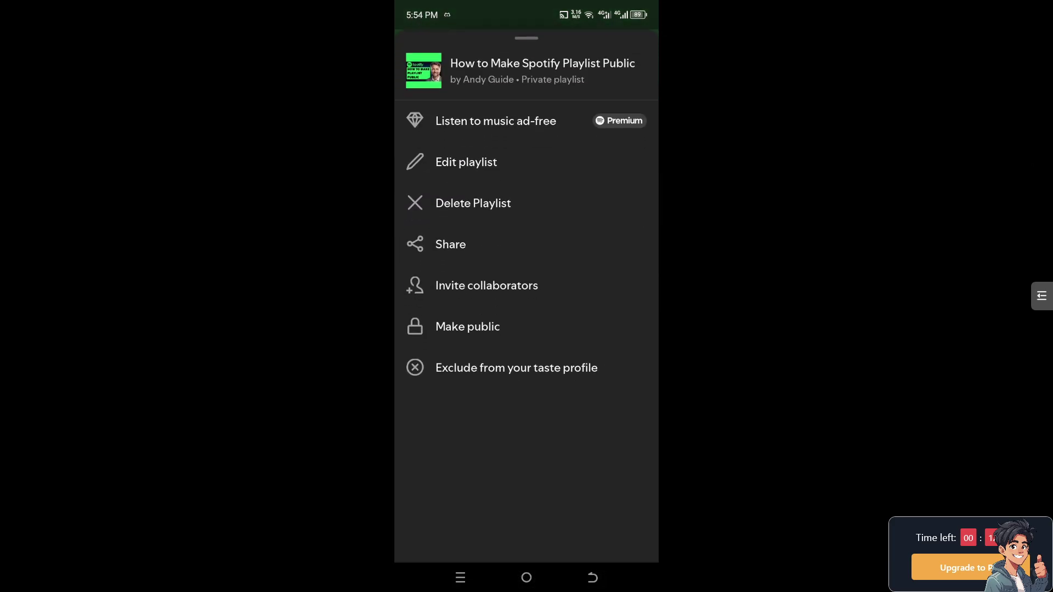